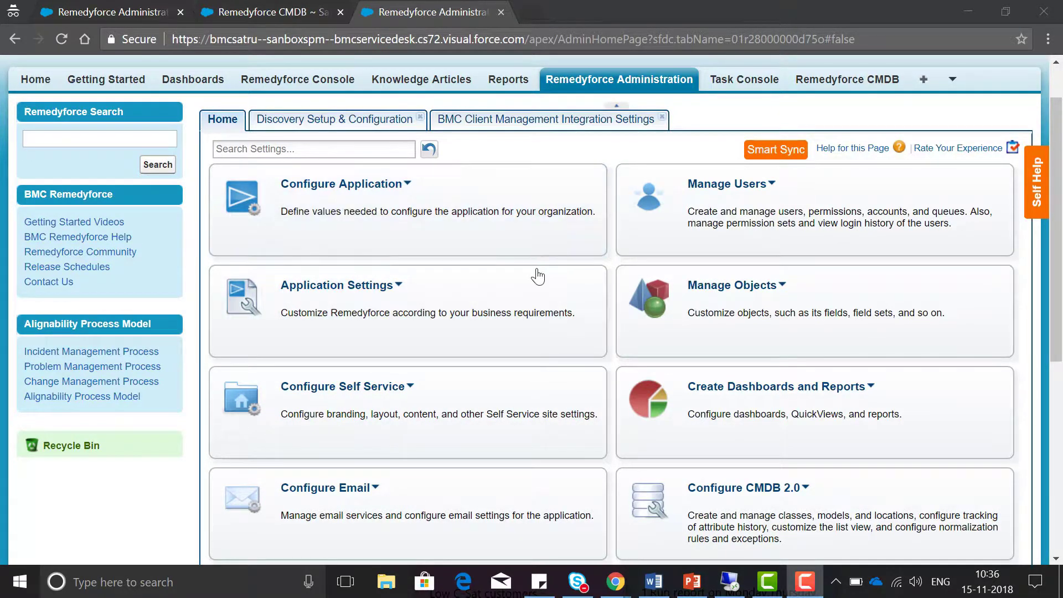
# - Review the BMC Client Management Integration Settings subtab, then close it to return to the Administration home
pyautogui.scroll(1, 542, 266)
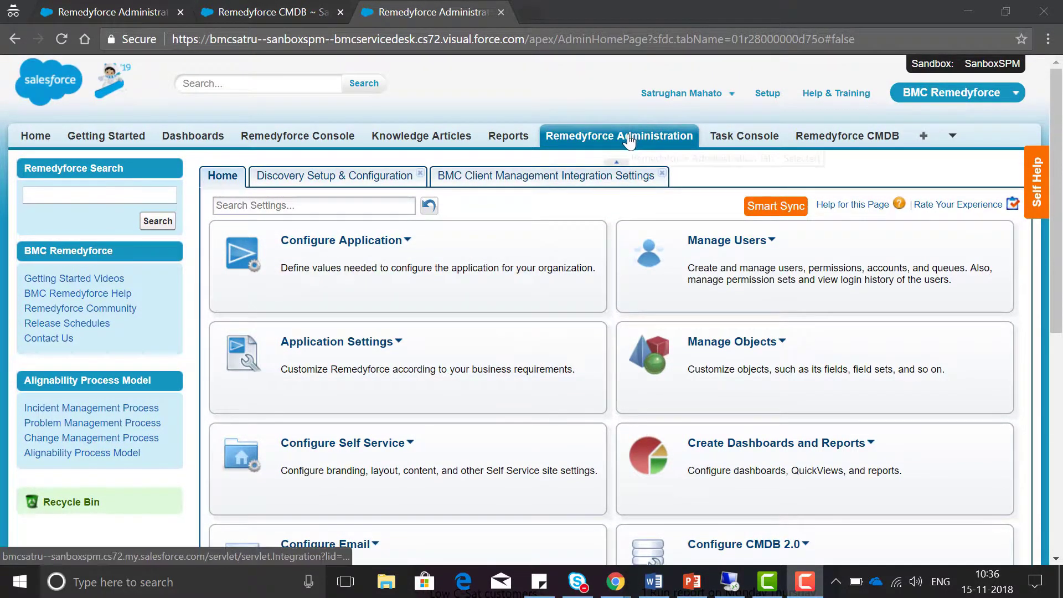
pyautogui.scroll(-5, 868, 422)
pyautogui.scroll(5, 770, 406)
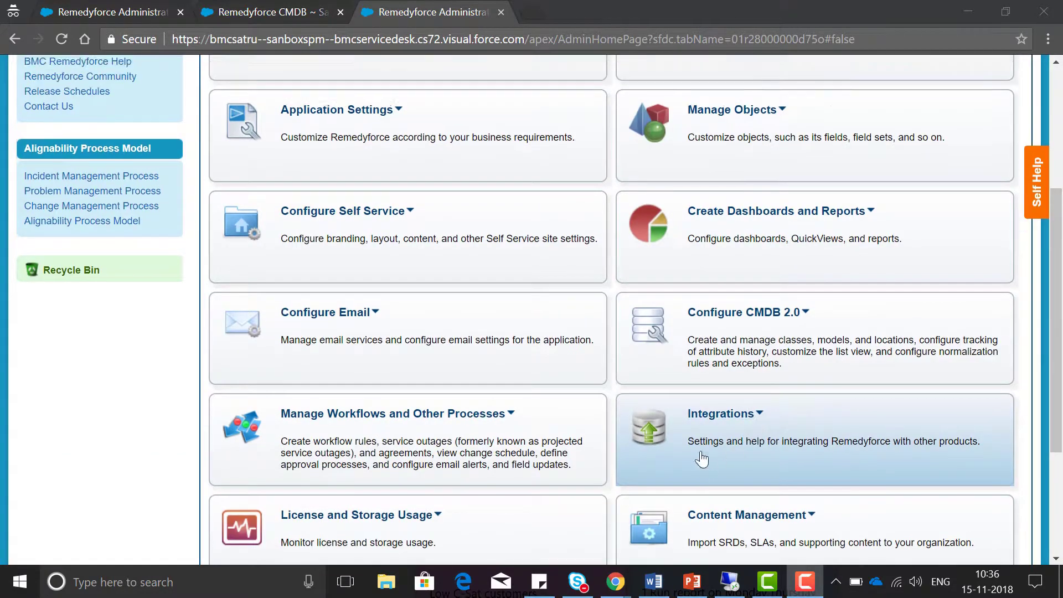
pyautogui.click(523, 177)
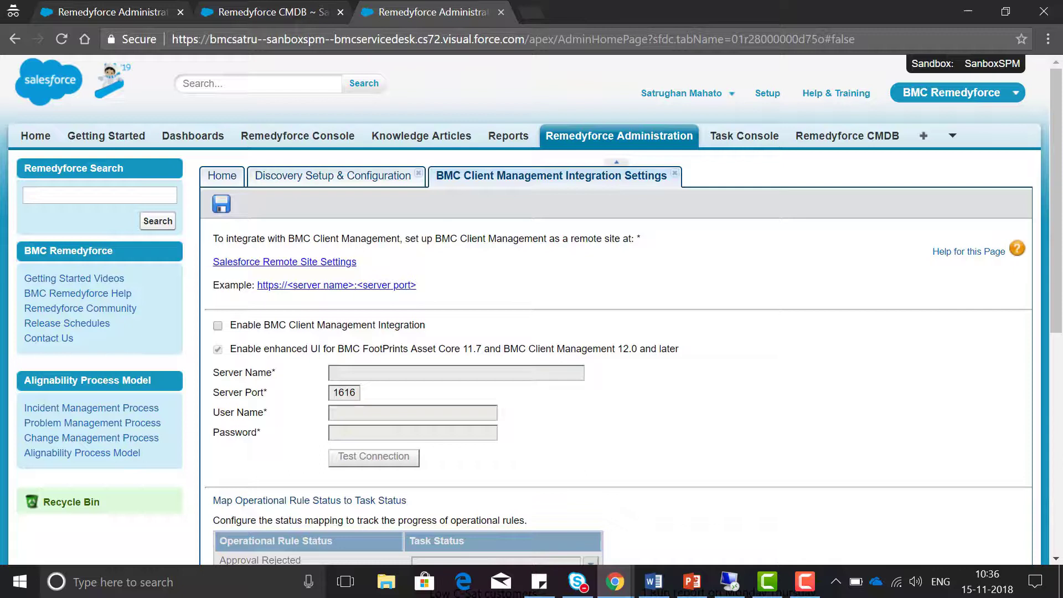
pyautogui.press('F10')
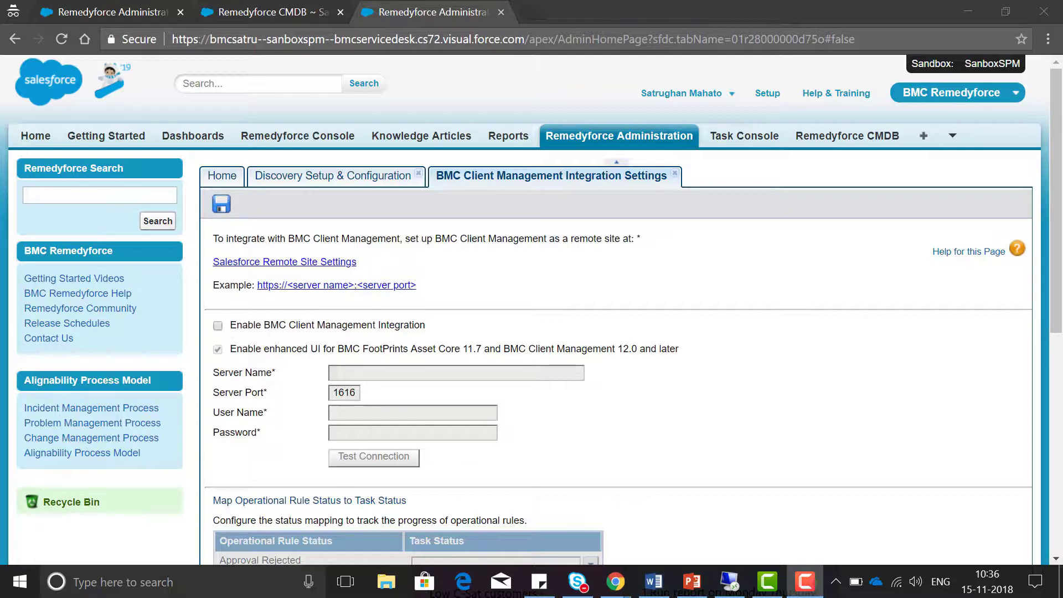
pyautogui.click(674, 173)
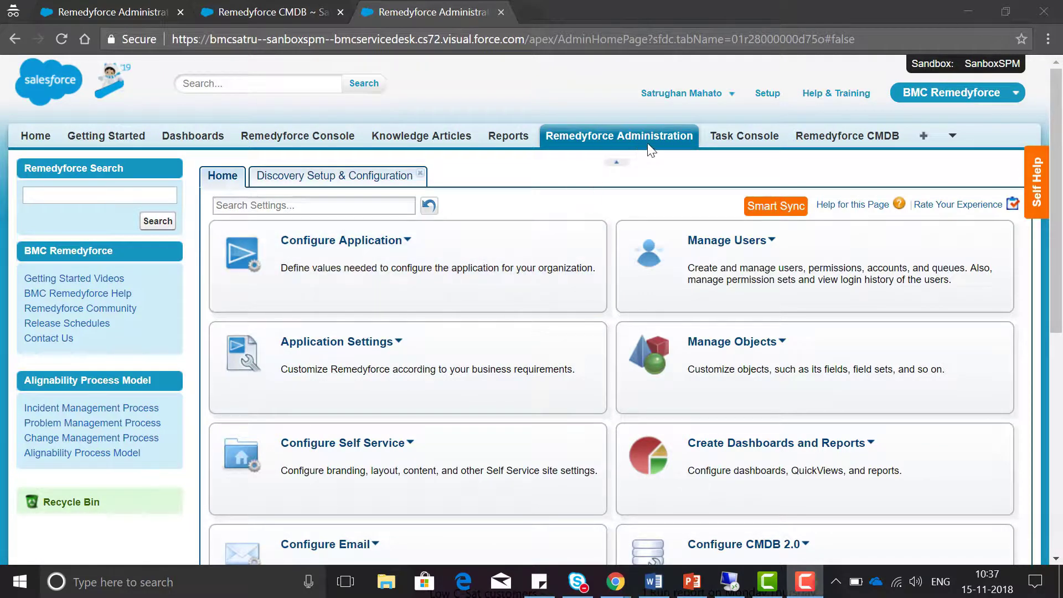
# - Enable BMC Remedyforce Discovery on the CMDB 2.0 Discovery Setup & Configuration page and save
pyautogui.scroll(-1, 809, 432)
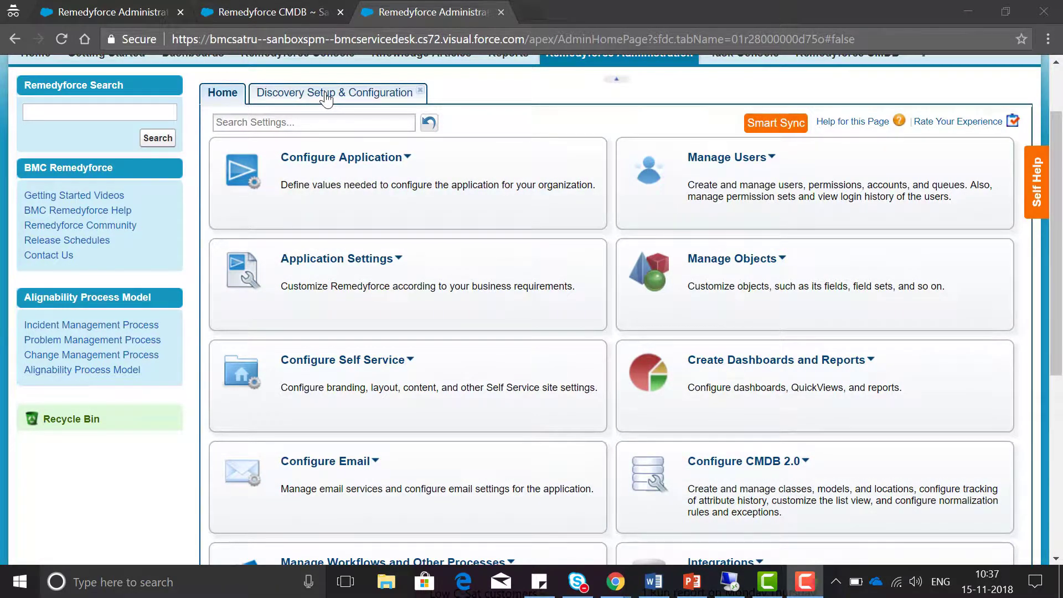
pyautogui.click(805, 460)
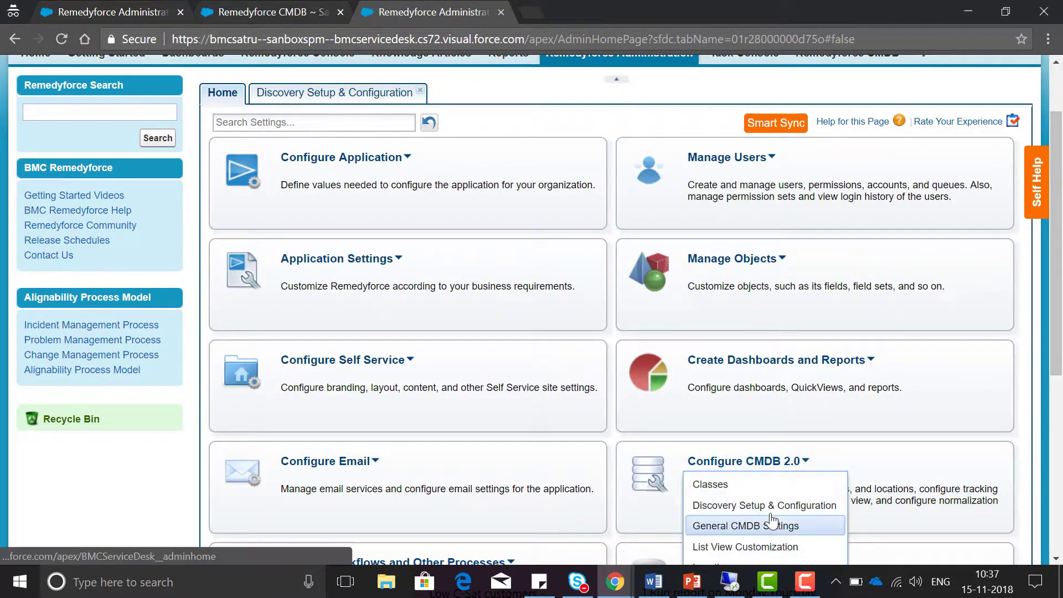
pyautogui.click(327, 92)
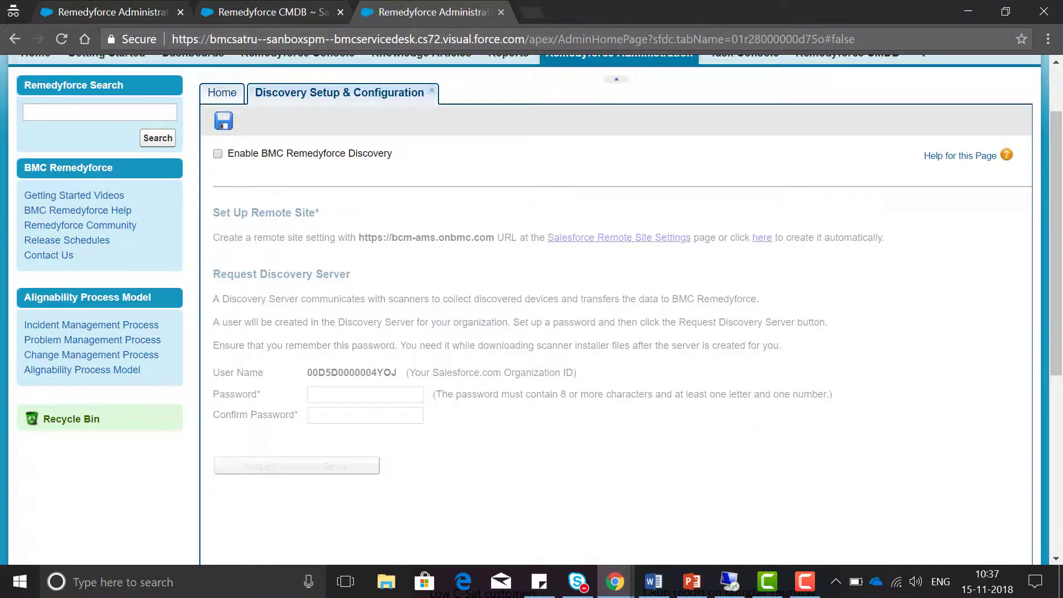
pyautogui.scroll(2, 321, 493)
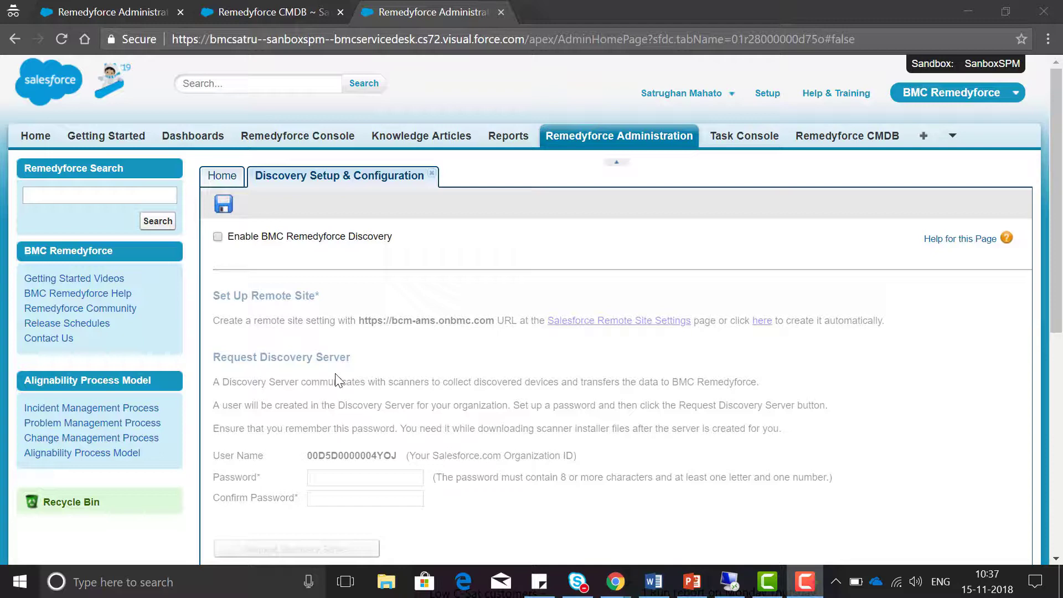
pyautogui.click(217, 237)
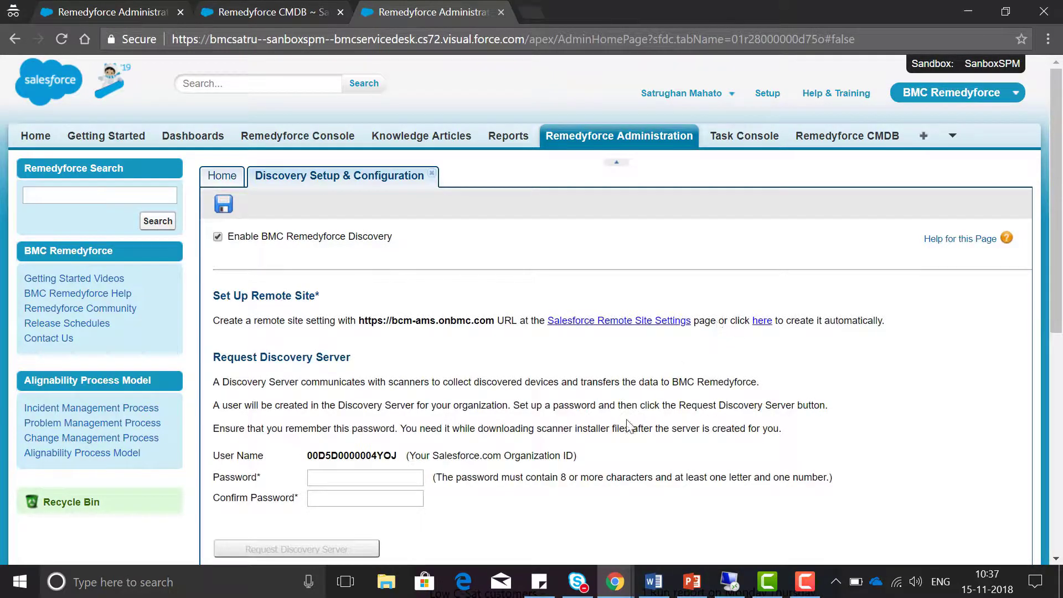
pyautogui.scroll(-3, 623, 425)
pyautogui.scroll(3, 620, 425)
pyautogui.click(216, 216)
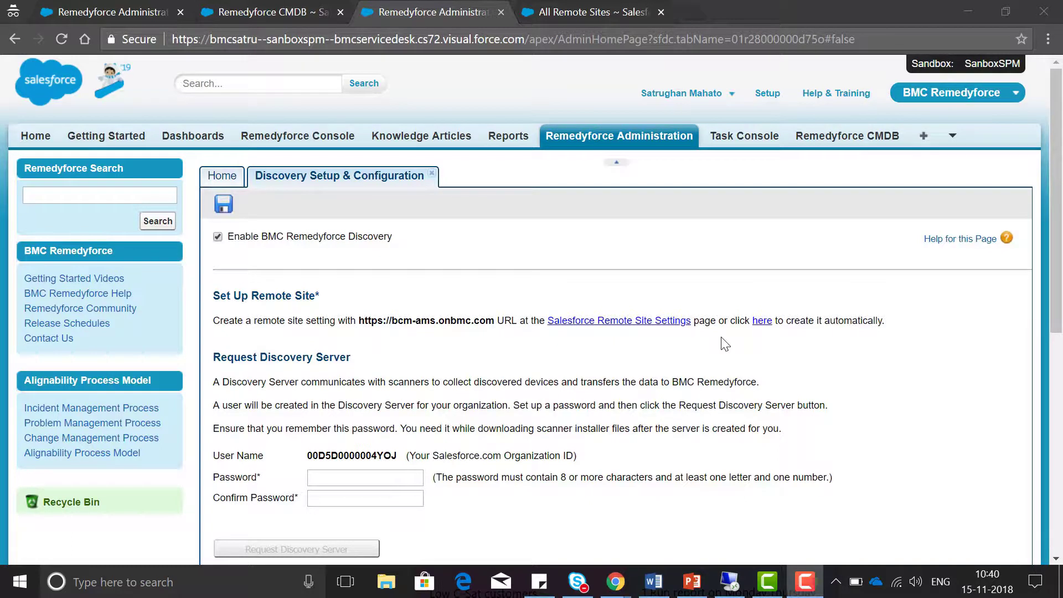
# - Confirm the discovery remote site already exists under All Remote Sites, then return to discovery setup
pyautogui.click(761, 327)
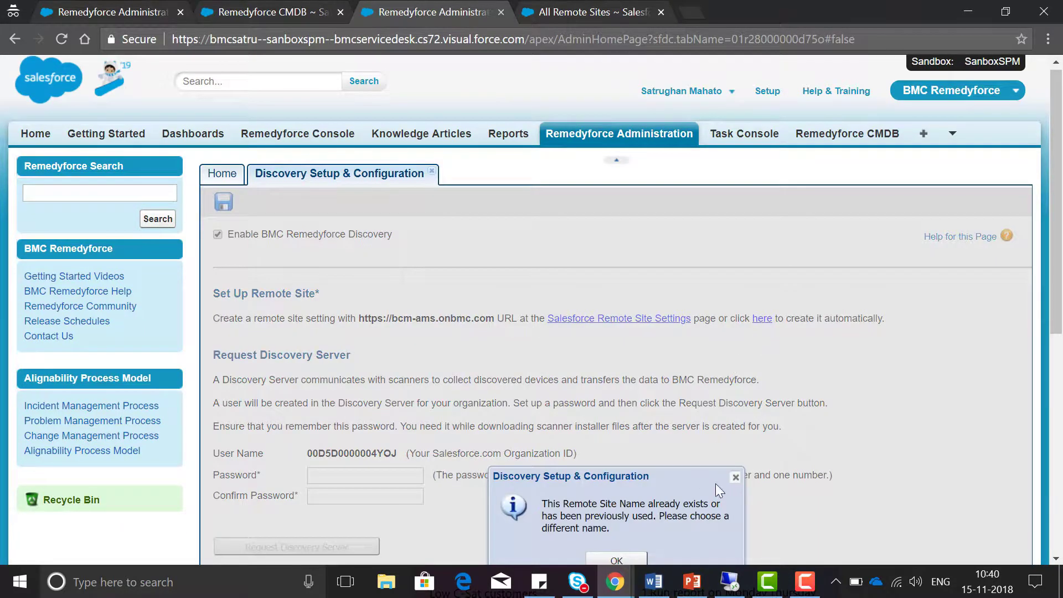
pyautogui.click(735, 478)
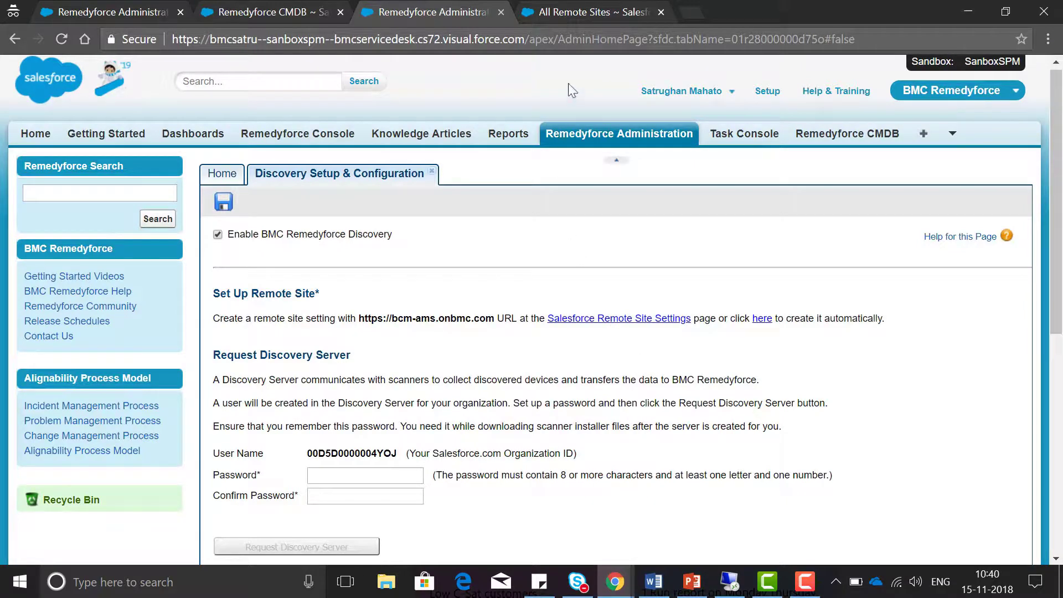
pyautogui.click(587, 9)
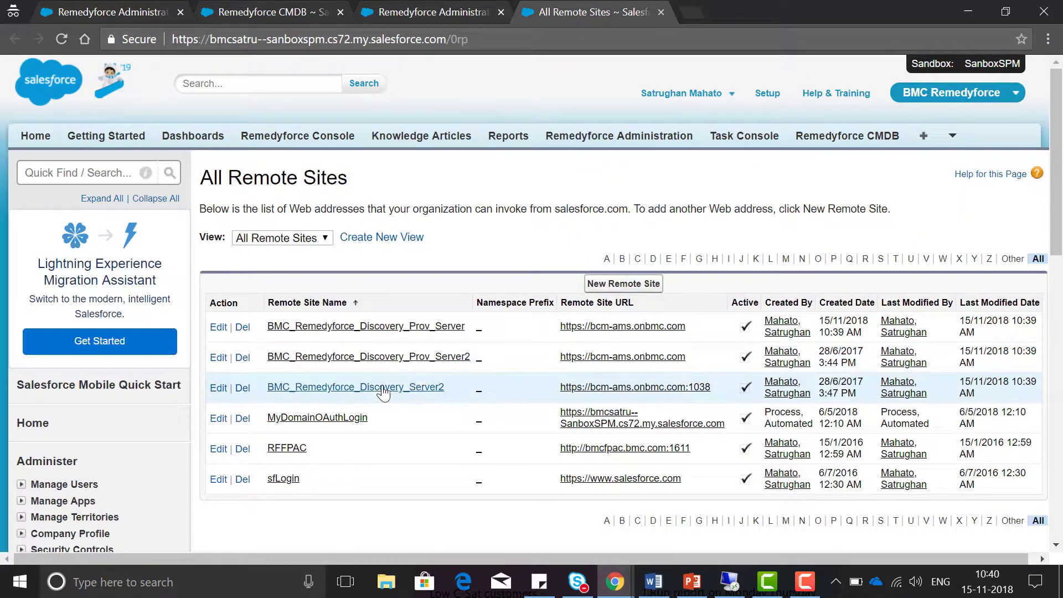
pyautogui.hotkey('ctrl', 'shift', 'Tab')
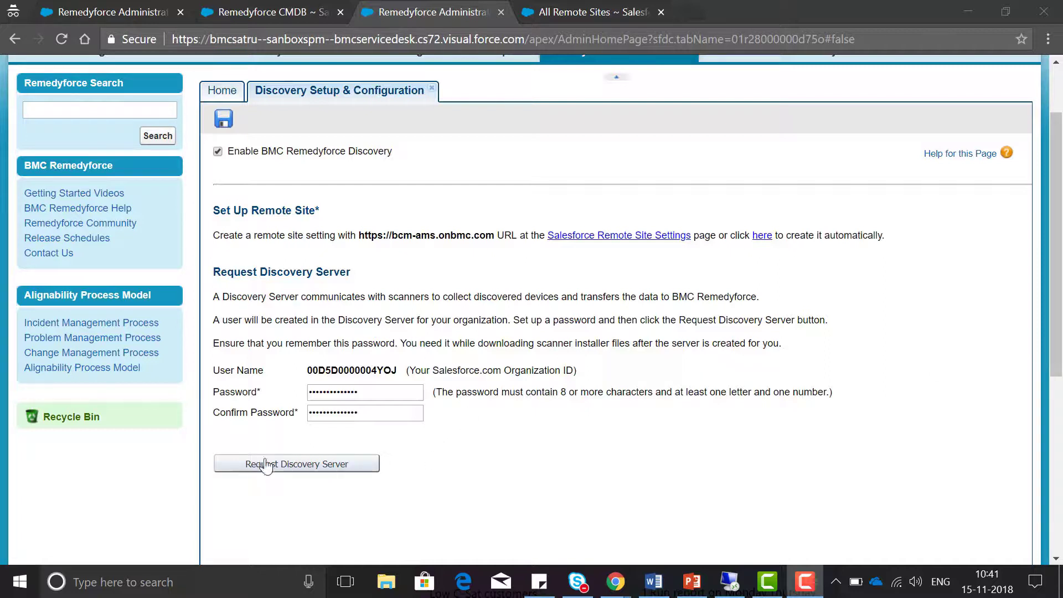
# - Request the Discovery Server and view its assigned communication ports 3314, 3313 and 3312
pyautogui.click(276, 469)
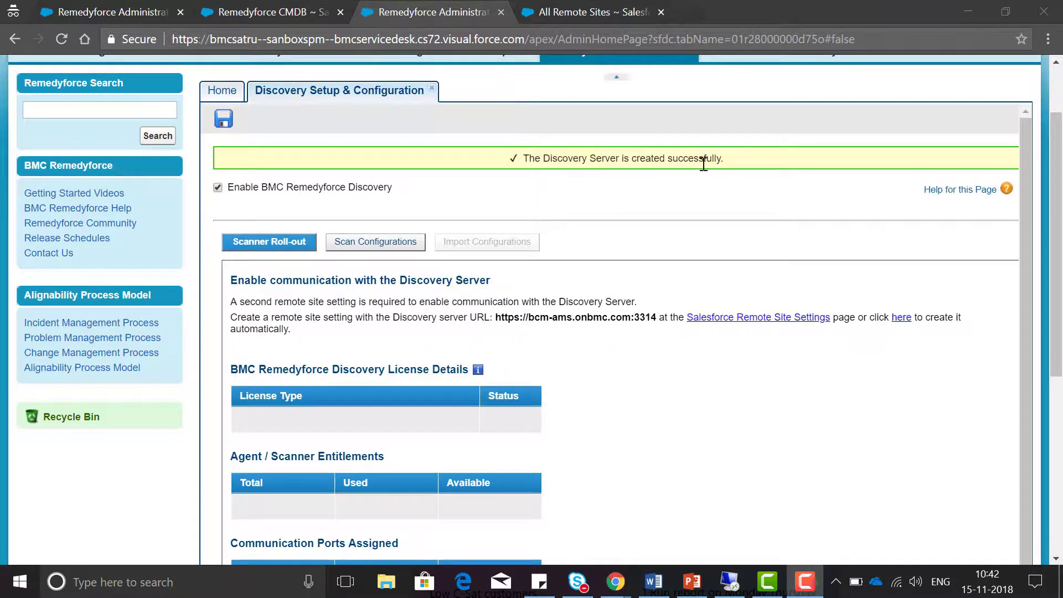
pyautogui.scroll(-2, 658, 445)
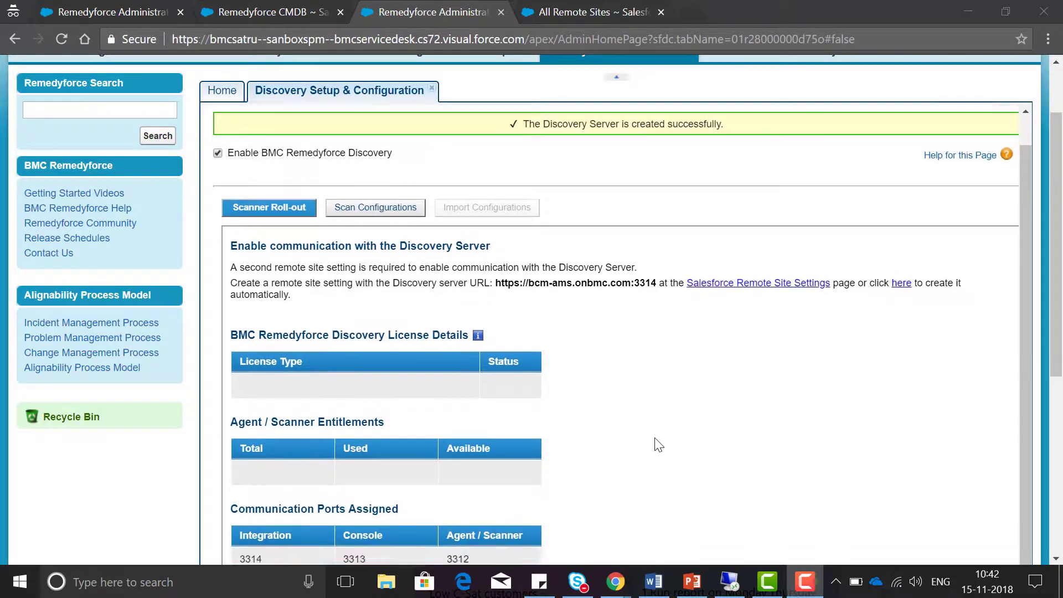
pyautogui.scroll(-1, 659, 445)
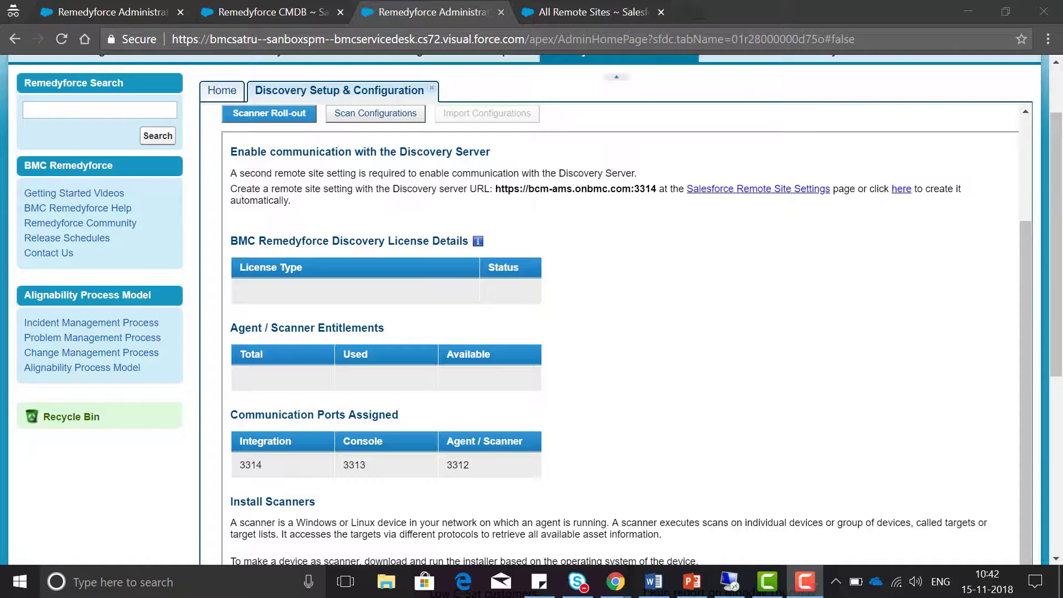
# - Check the scanner machine's system type in the remote desktop session
pyautogui.hotkey('alt', 'Tab')
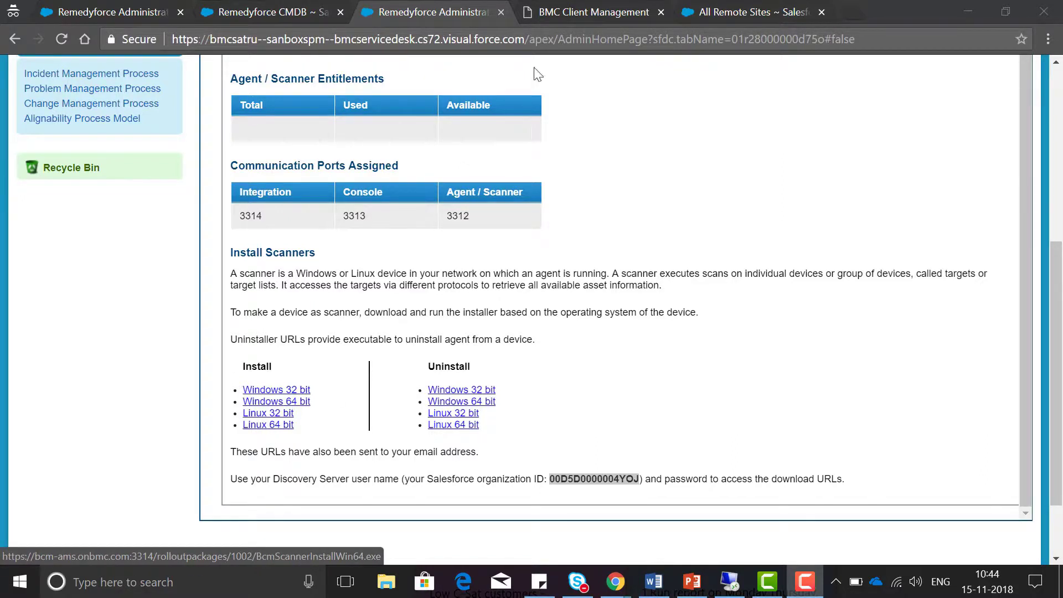
# - Log in to BMC Client Management and show BcmScannerInstallWin64.exe in its Downloads folder
pyautogui.click(580, 14)
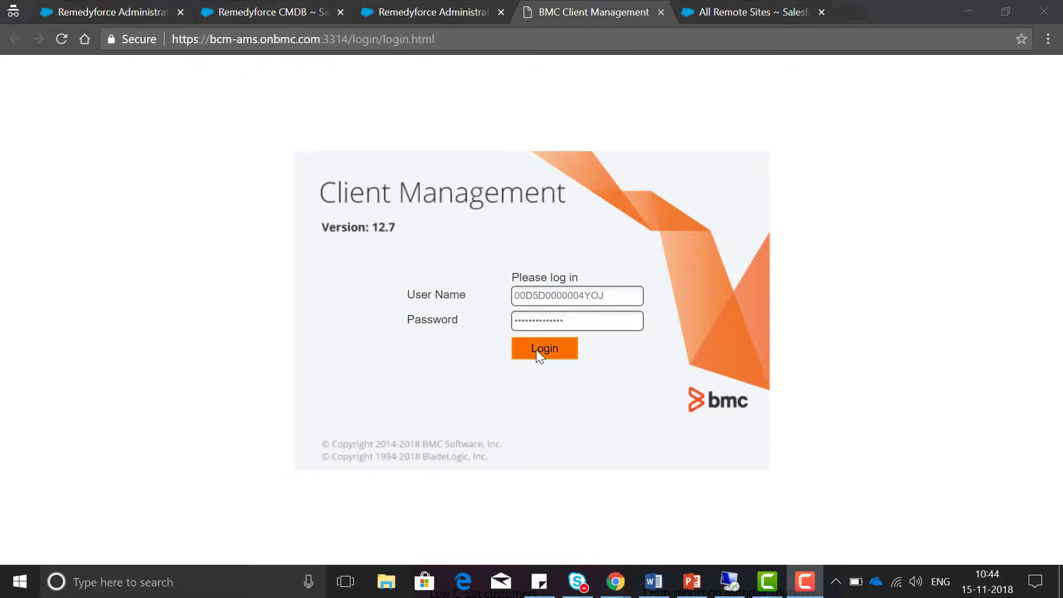
pyautogui.click(536, 349)
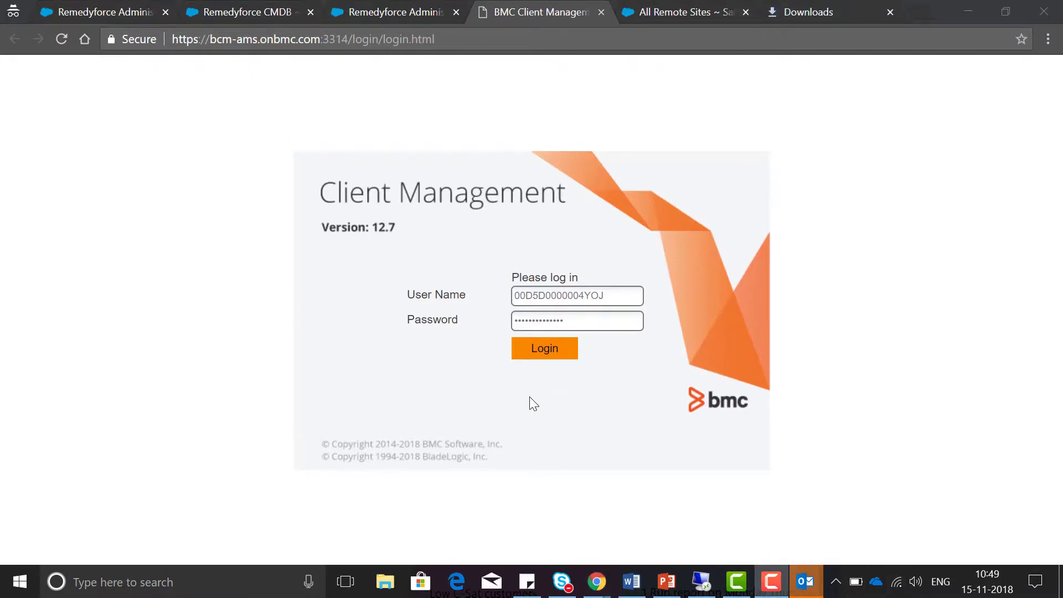
pyautogui.click(806, 12)
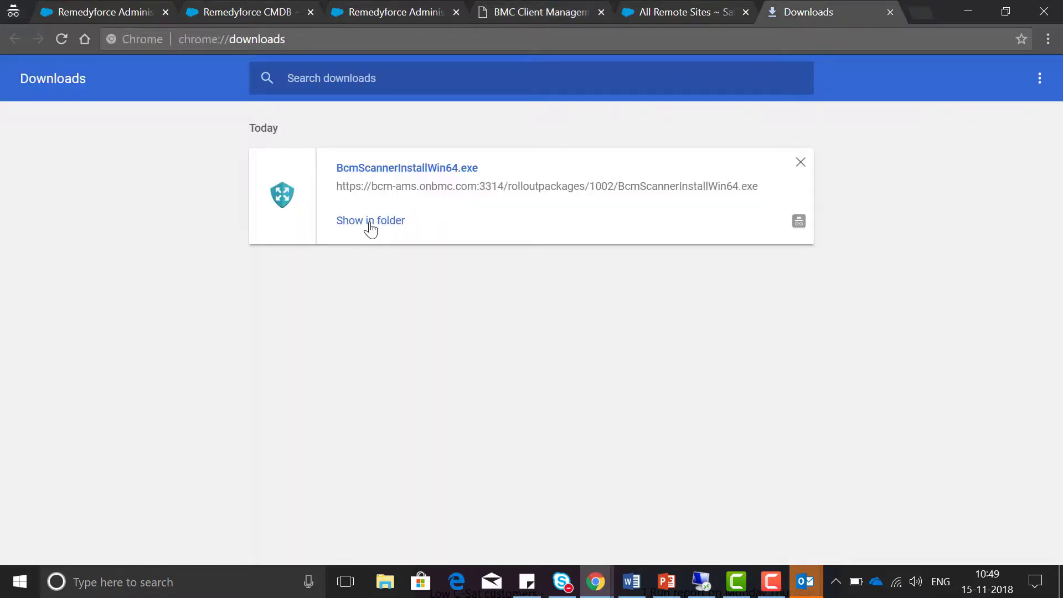
pyautogui.click(370, 222)
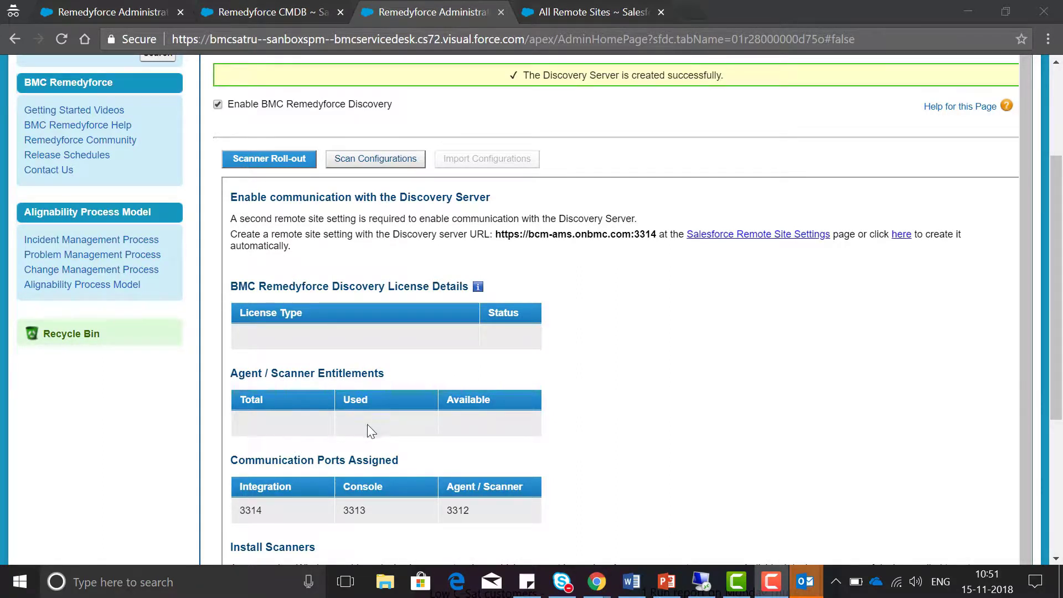
# - Switch to the remote desktop session to check the scanner installation
pyautogui.hotkey('alt', 'Tab')
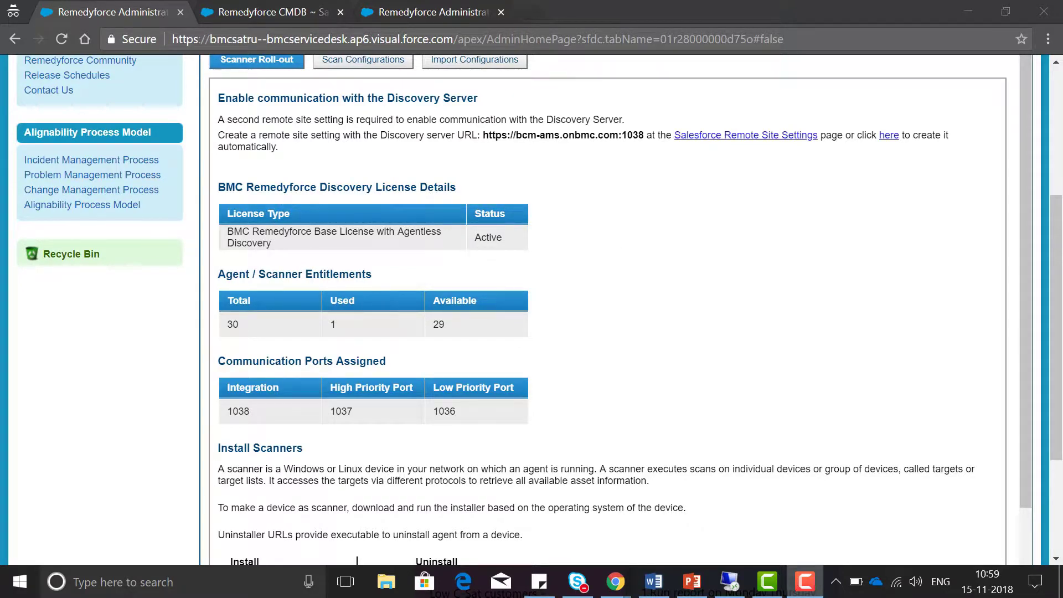
# - In Scan Configurations, save the Administrator credential used for scanning Windows machines remotely
pyautogui.scroll(5, 367, 310)
pyautogui.click(367, 302)
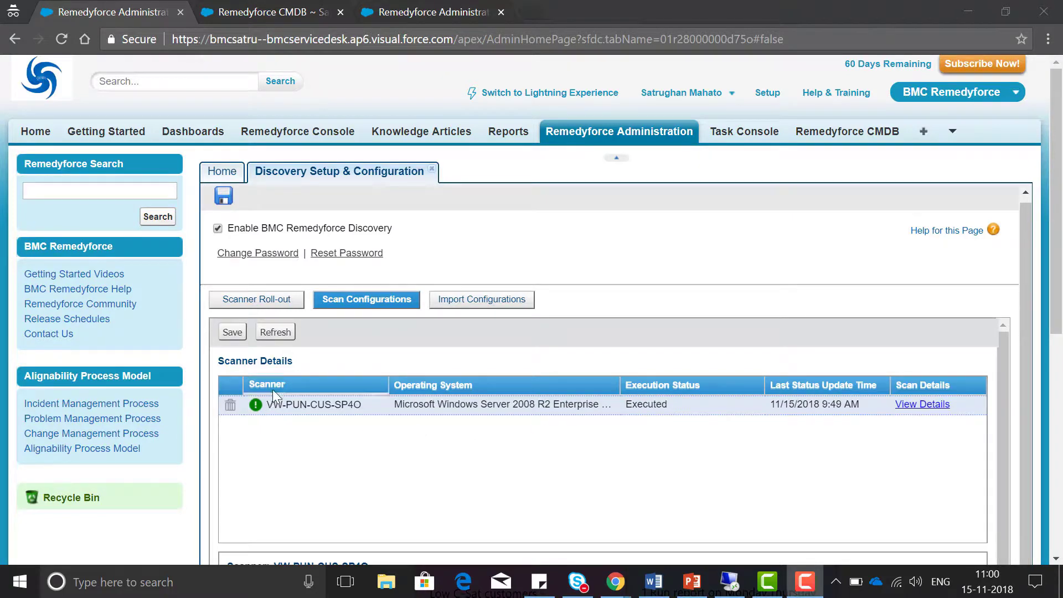
pyautogui.scroll(-3, 380, 468)
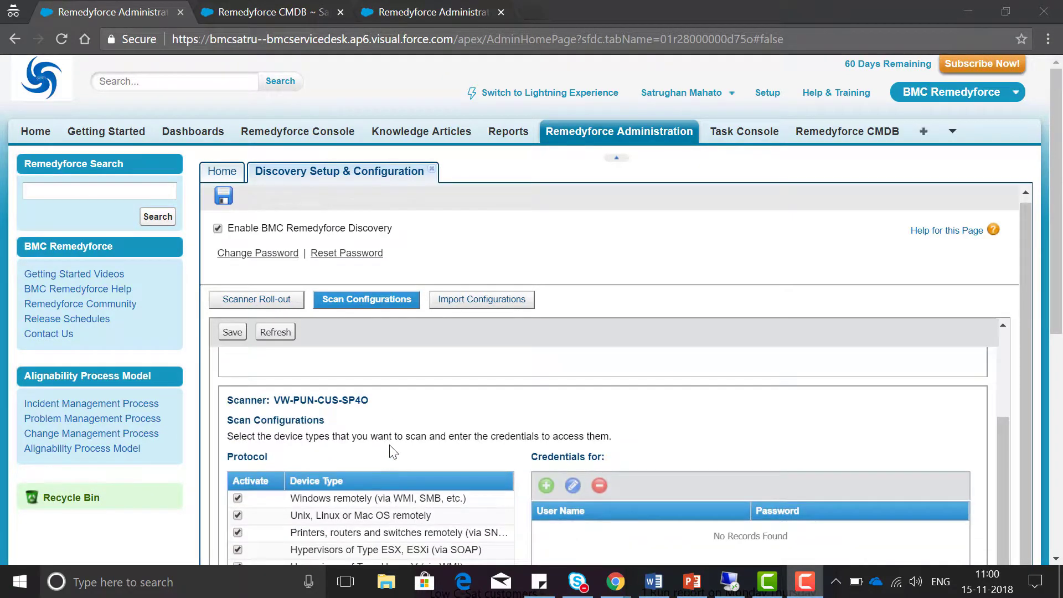
pyautogui.scroll(1, 402, 430)
pyautogui.scroll(-4, 399, 430)
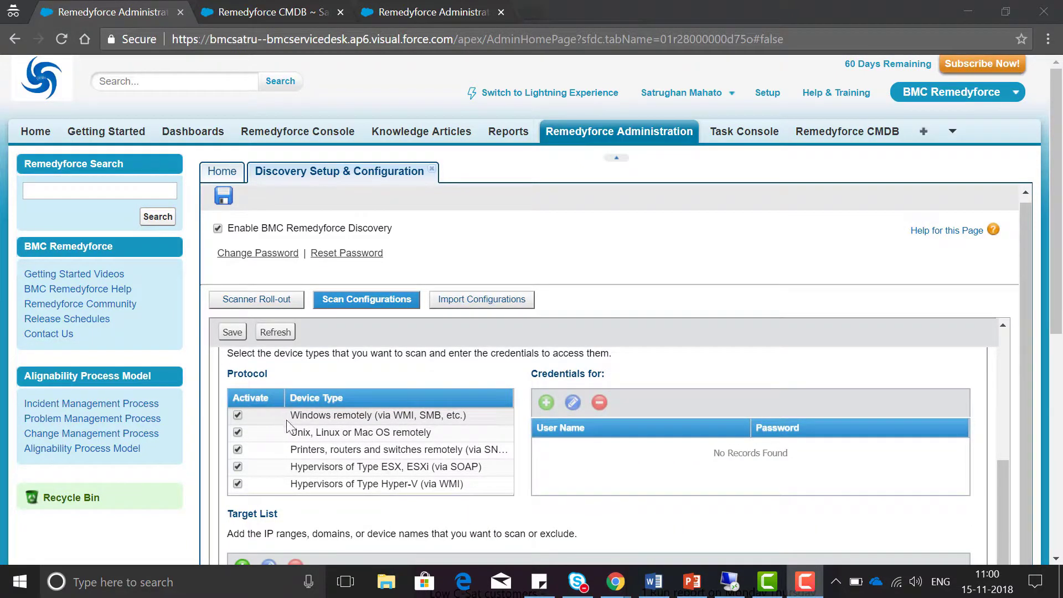
pyautogui.click(339, 420)
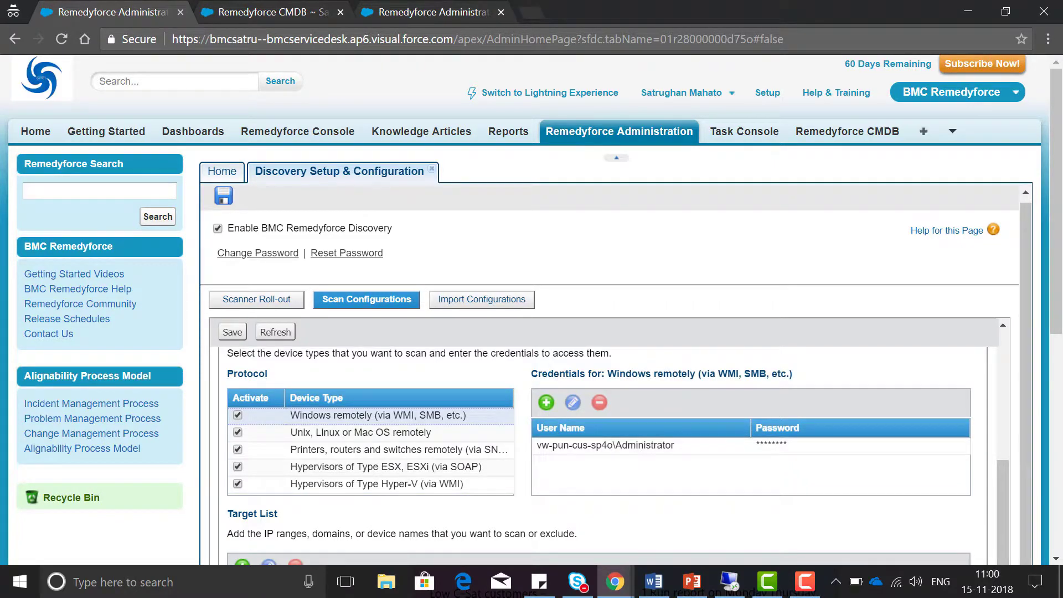
pyautogui.doubleClick(775, 445)
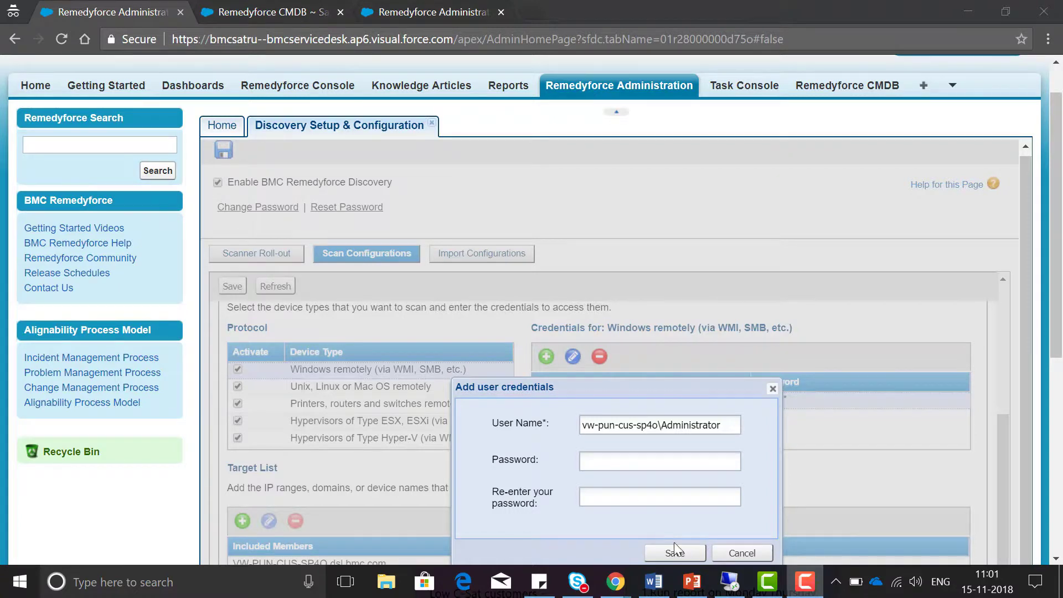
pyautogui.click(773, 388)
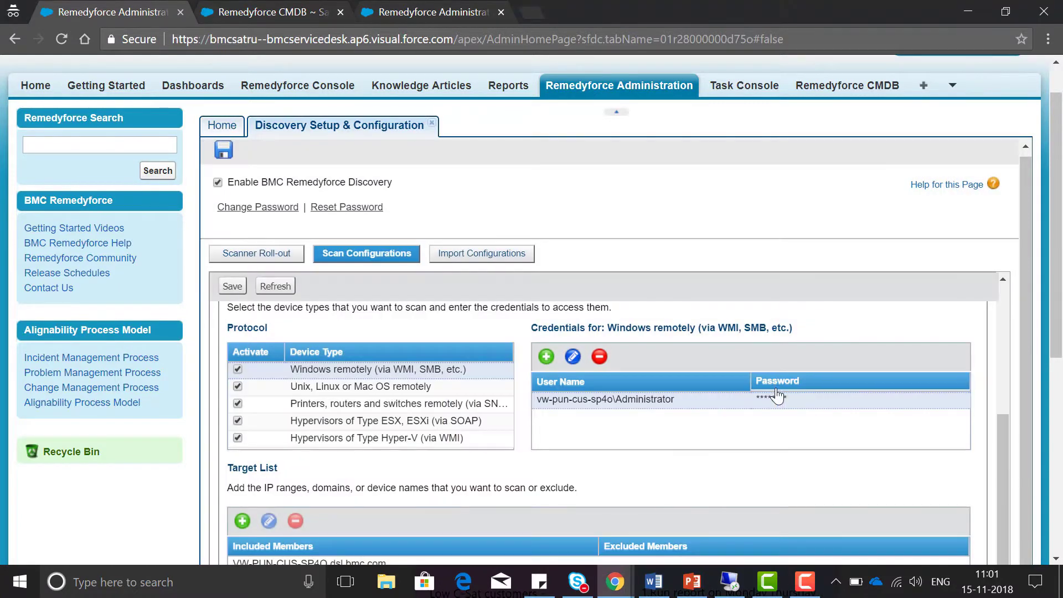
# - Check and save the Target List entry for host VW-PUN-CUS-SP4O.dsl.bmc.com
pyautogui.scroll(-2, 388, 326)
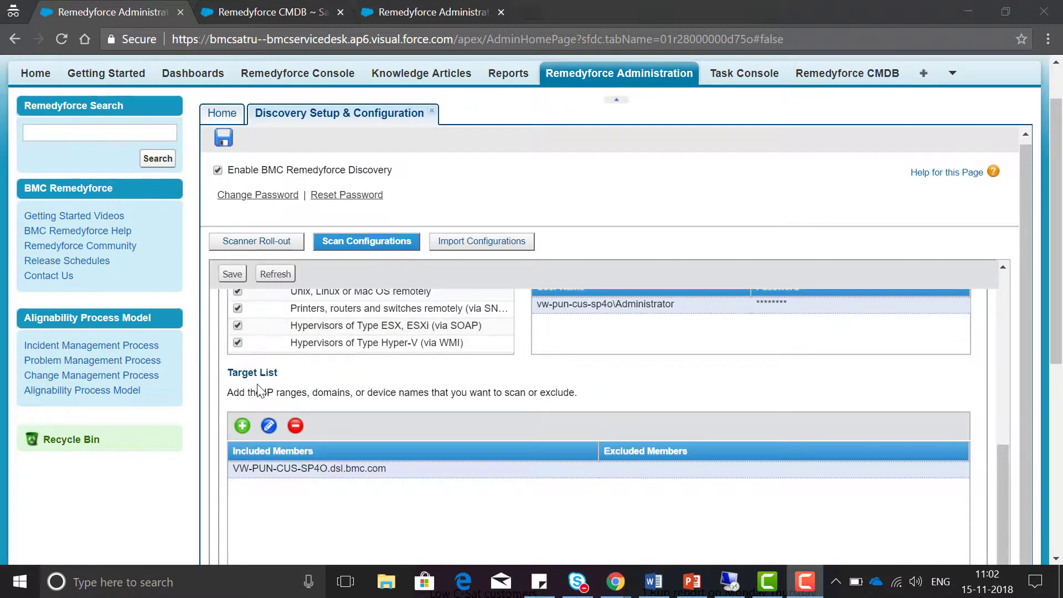
pyautogui.doubleClick(371, 470)
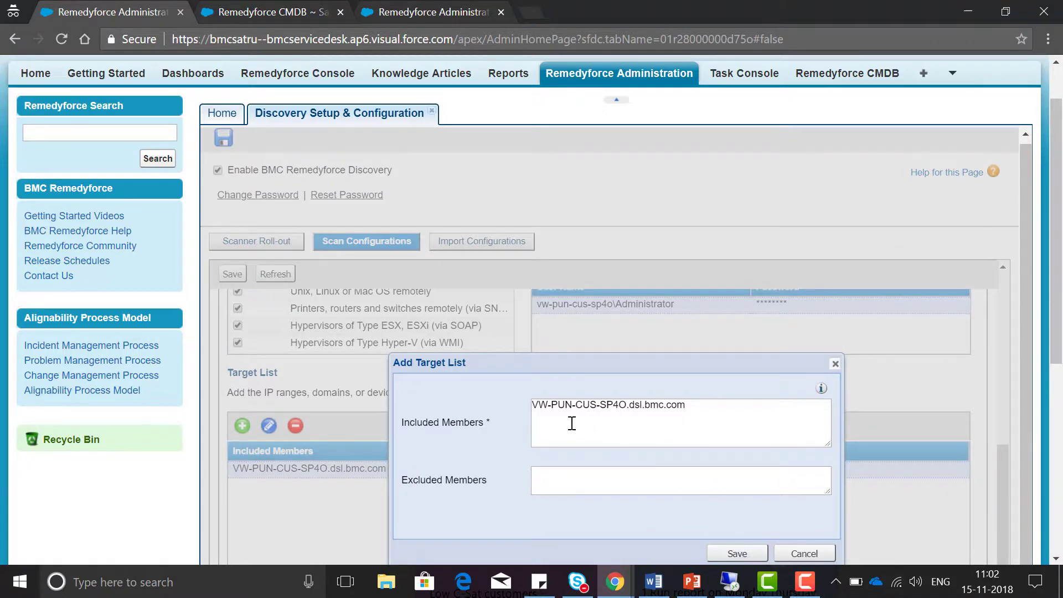
pyautogui.click(735, 556)
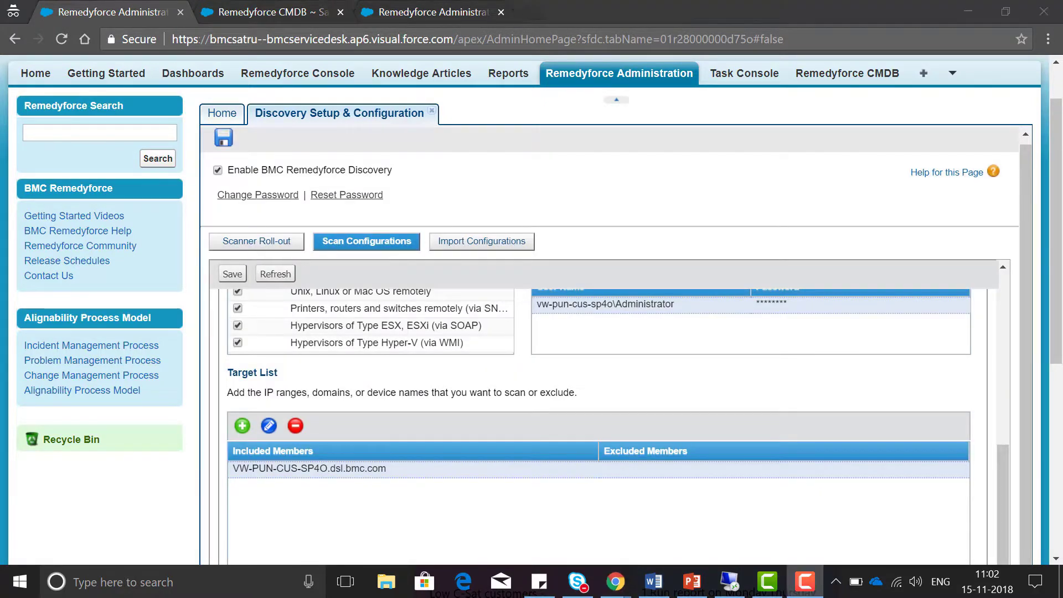
pyautogui.scroll(-5, 245, 360)
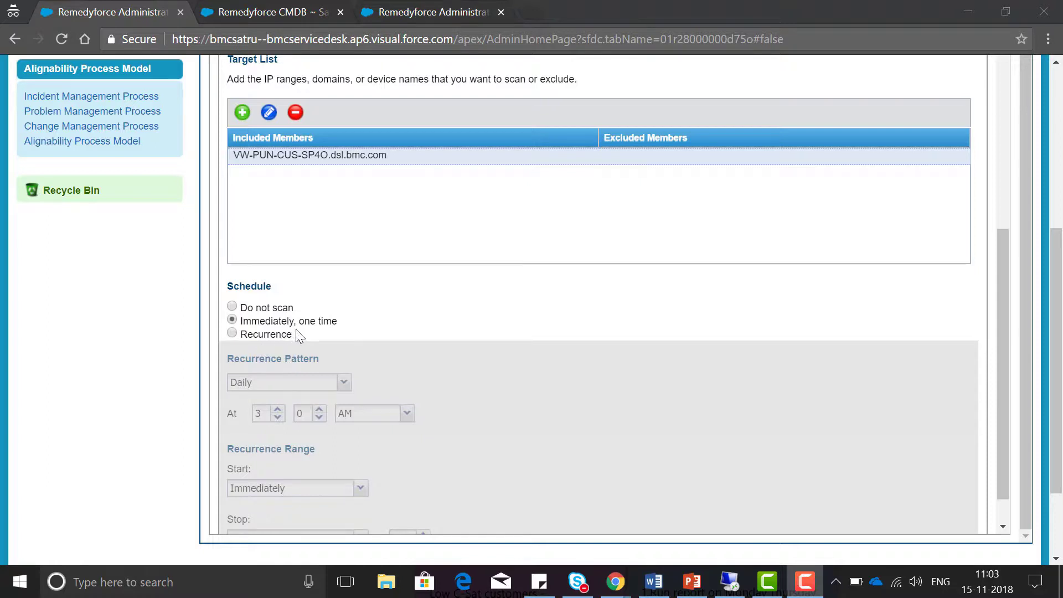
# - Change the scan schedule to Recurrence
pyautogui.click(232, 335)
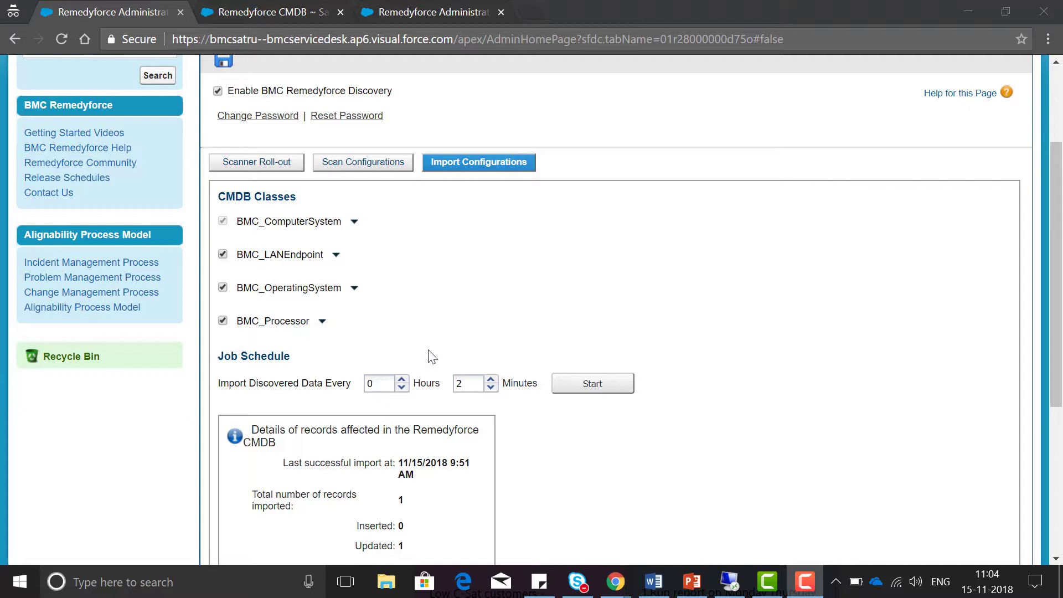
# - Start the scheduled CMDB import of discovered data every 2 minutes and save the discovery settings
pyautogui.scroll(-1, 620, 377)
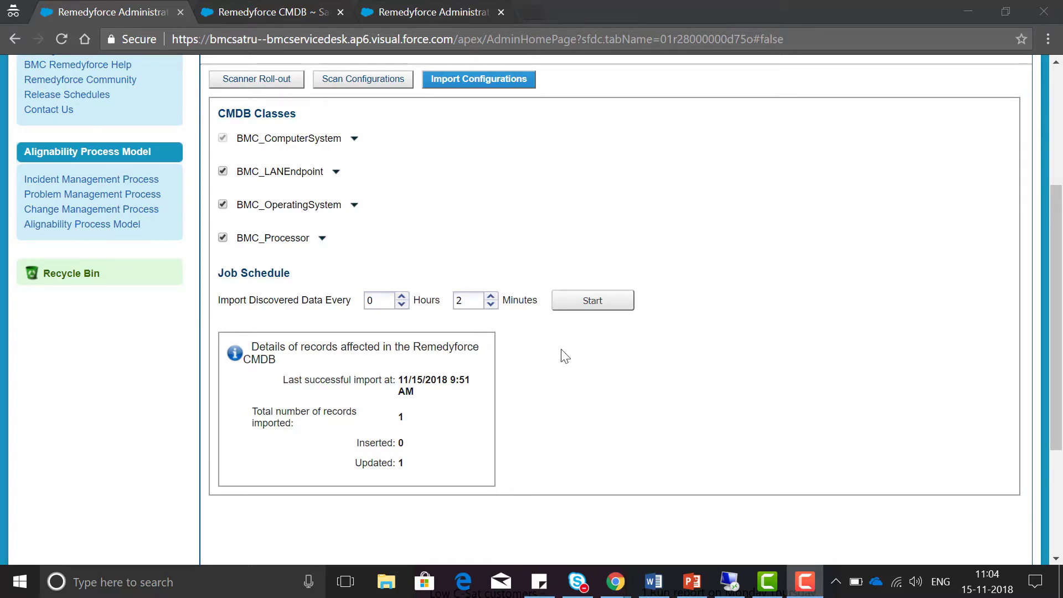
pyautogui.click(592, 306)
pyautogui.scroll(4, 517, 237)
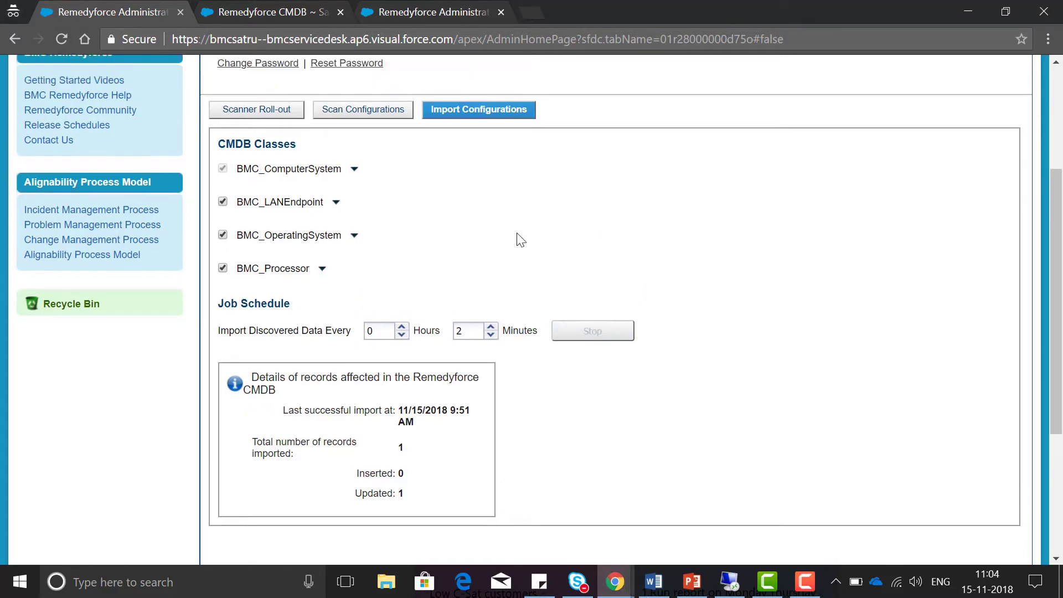
pyautogui.click(224, 204)
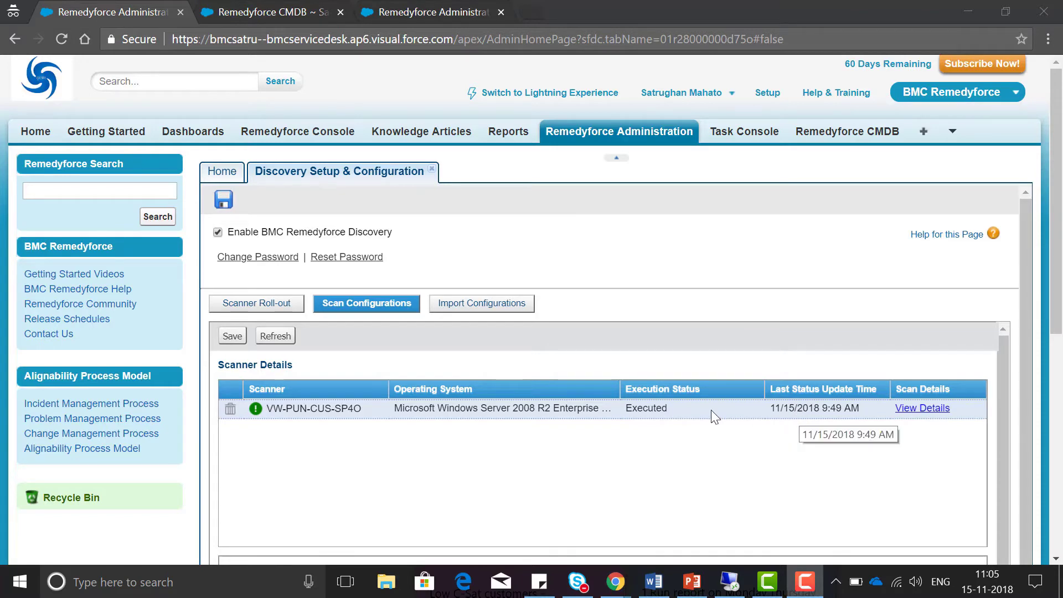
# - Check that the VW-PUN-CUS-SP4O scan shows Executed, then switch to the CMDB's vw-pun instances list
pyautogui.scroll(-5, 585, 453)
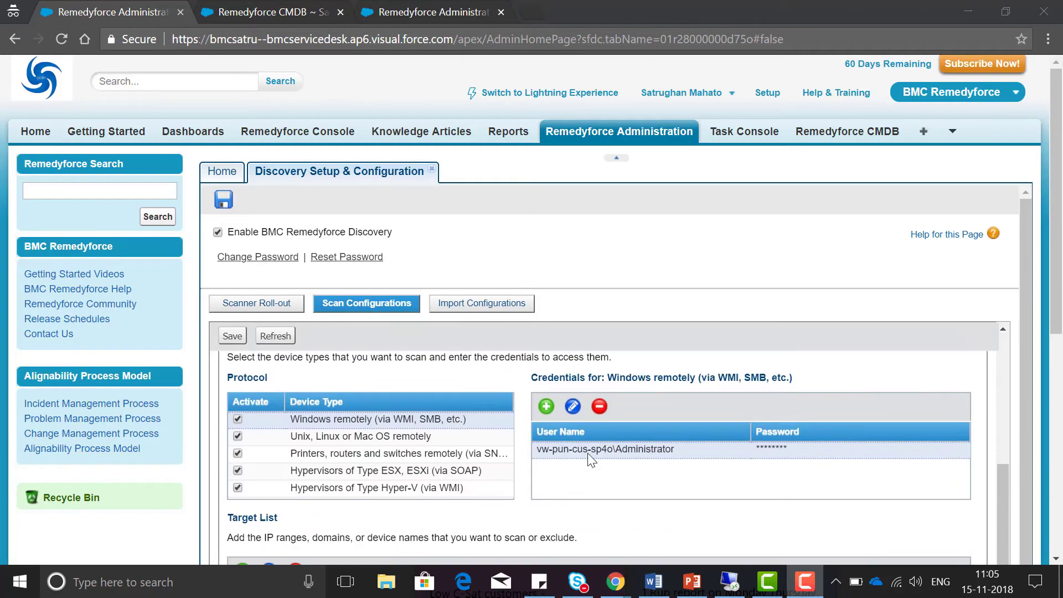
pyautogui.scroll(3, 437, 440)
pyautogui.scroll(1, 438, 440)
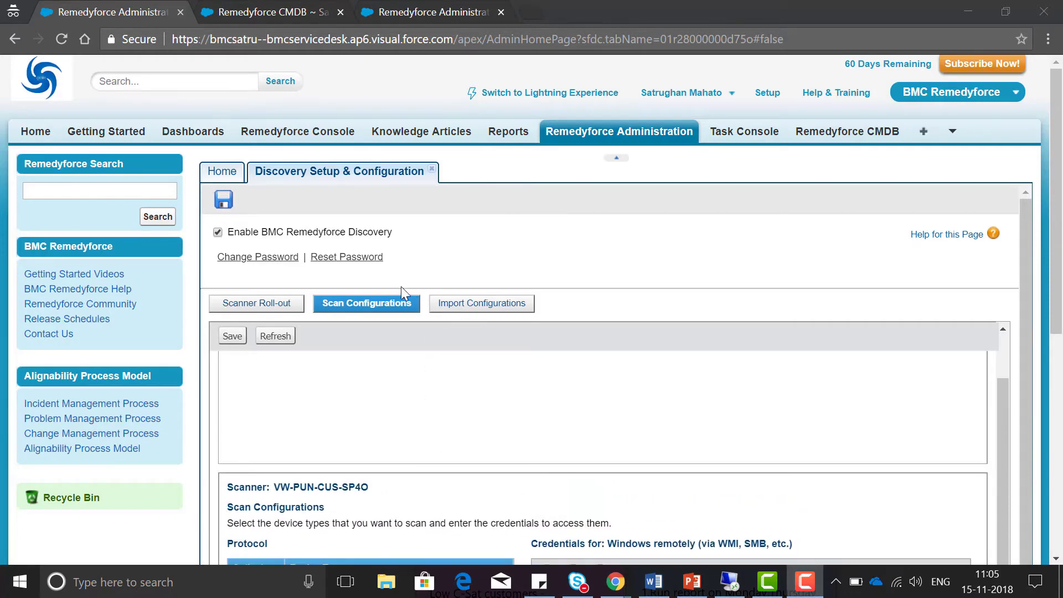
pyautogui.scroll(-4, 462, 412)
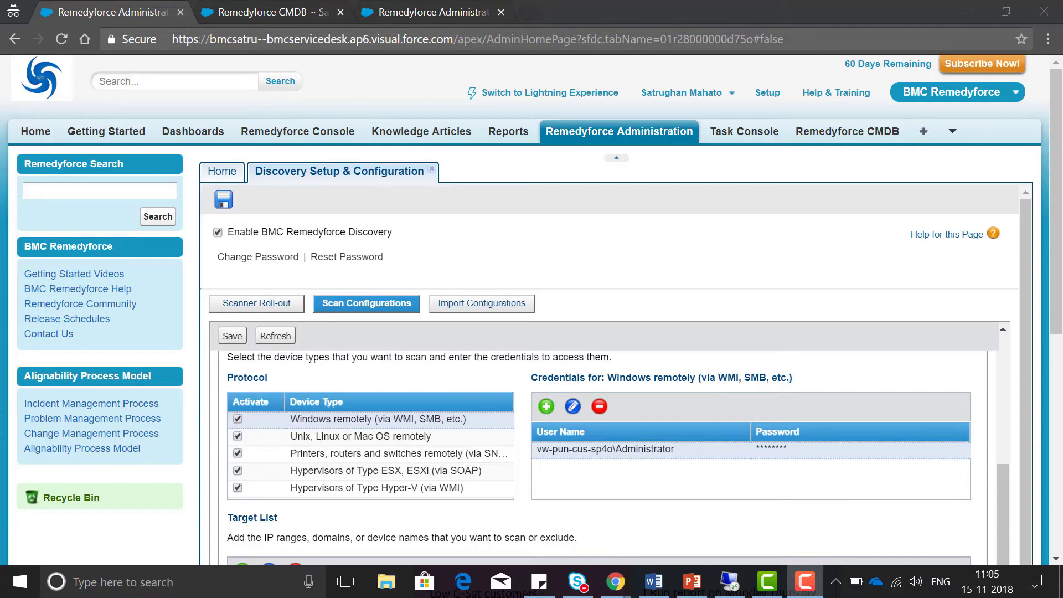
pyautogui.hotkey('ctrl', 'Tab')
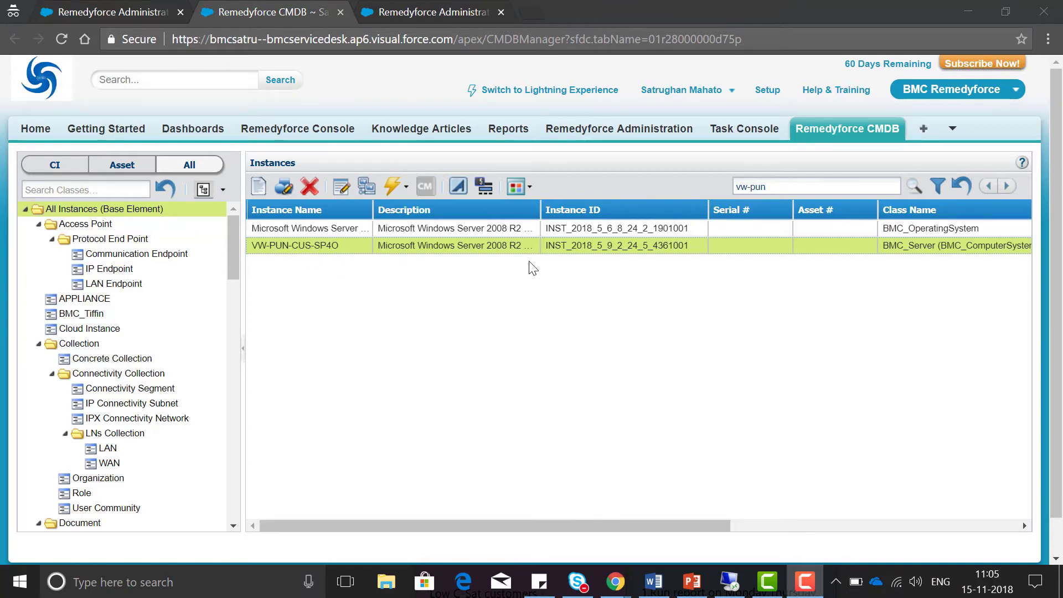
# - Open the VW-PUN-CUS-SP4O instance and review attributes such as VMware, Inc. manufacturer and BMC_ComputerSystem class
pyautogui.doubleClick(422, 254)
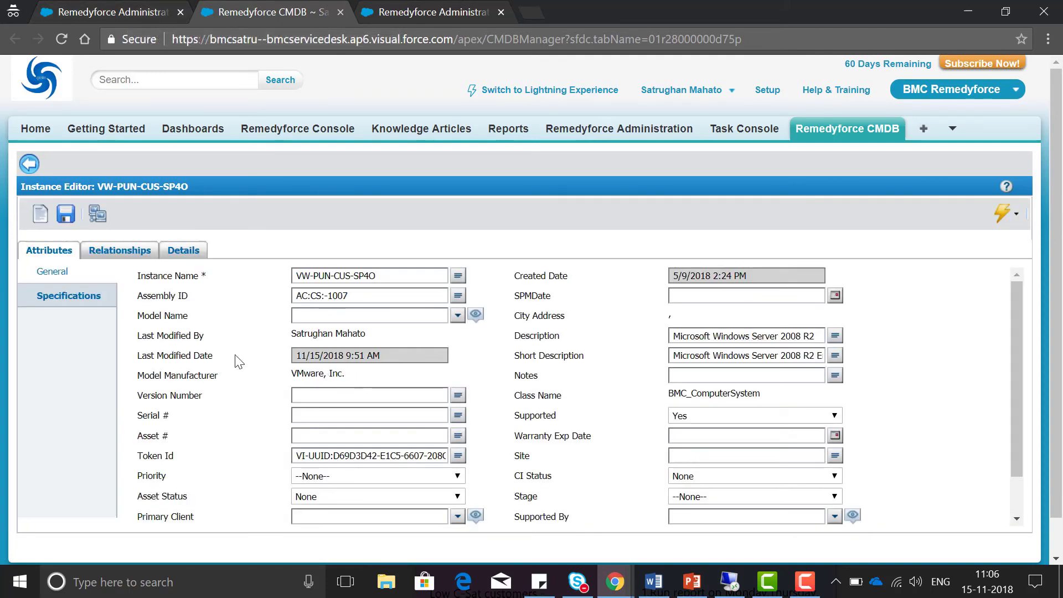
pyautogui.moveTo(308, 360)
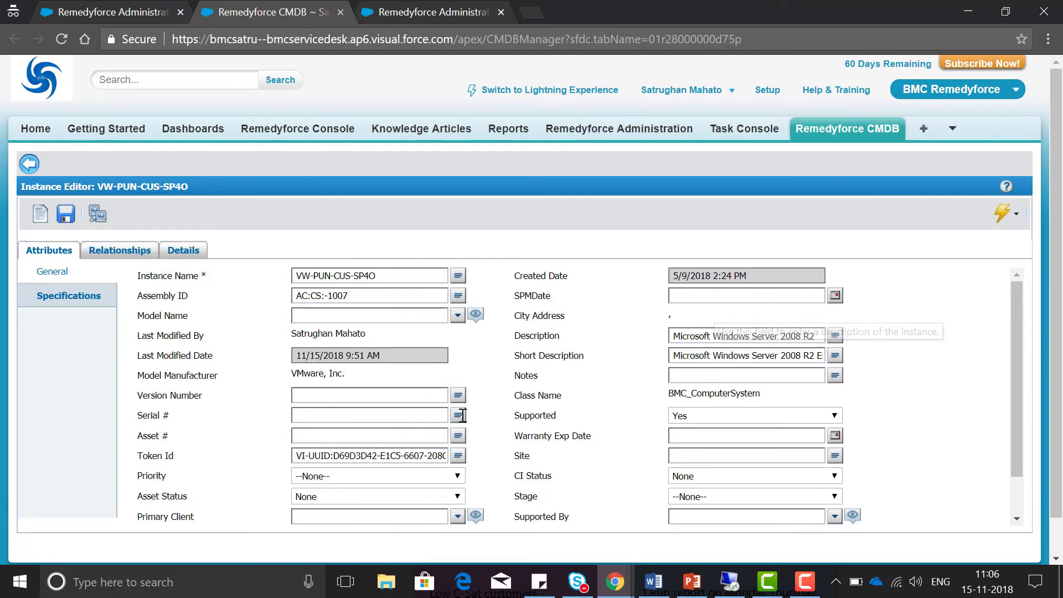
pyautogui.scroll(-1, 487, 431)
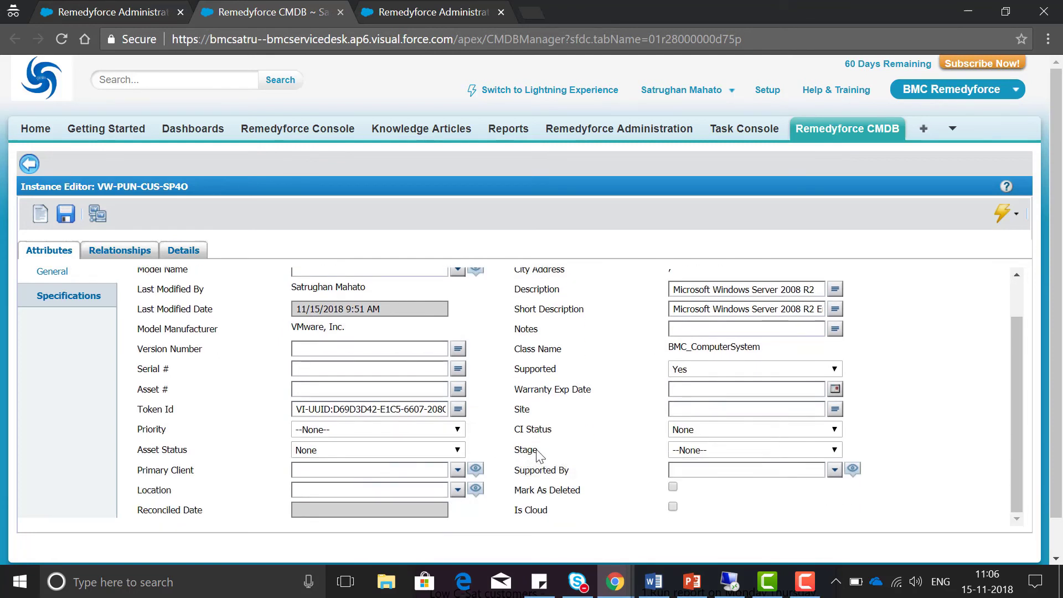